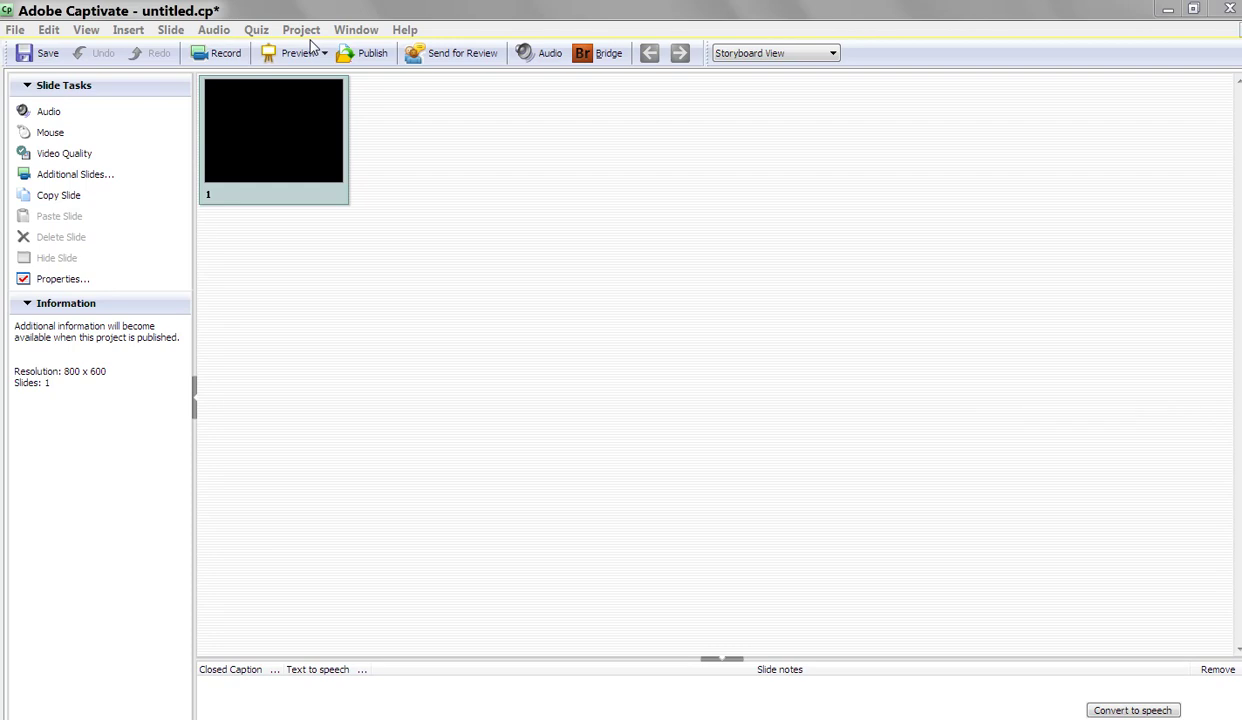
# Step: Open the Skin Editor from the Project menu
pyautogui.click(308, 34)
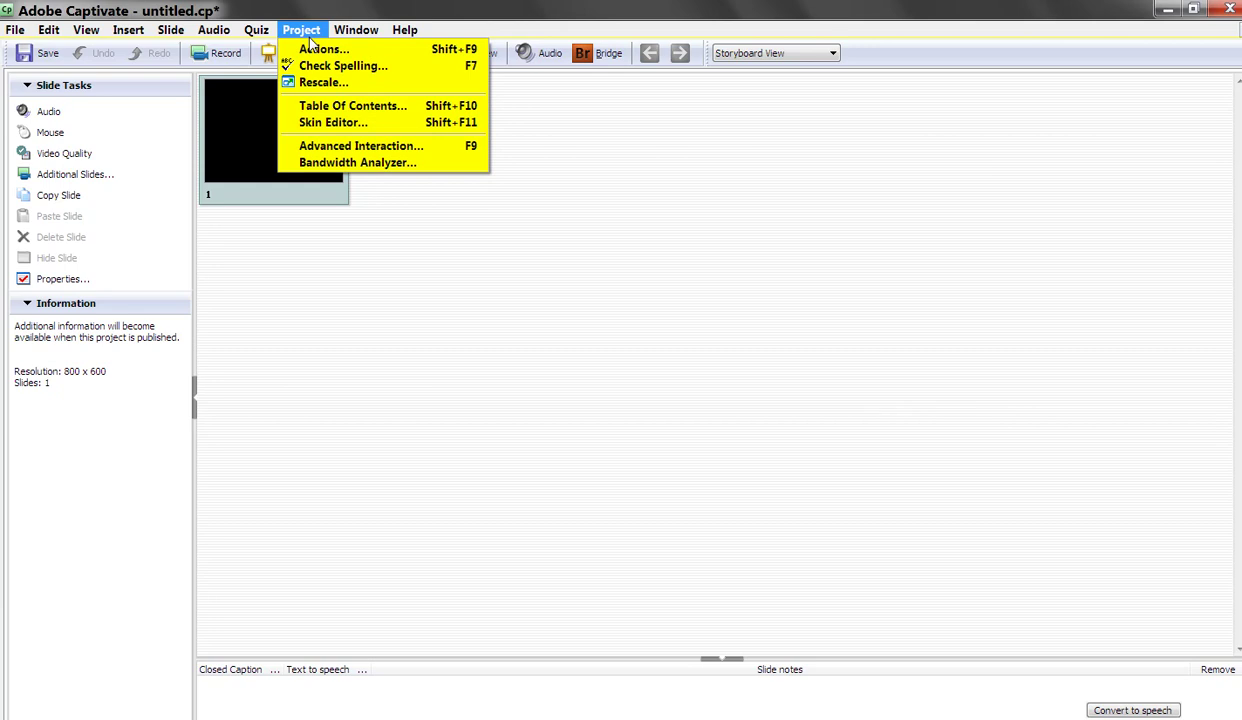
pyautogui.click(333, 124)
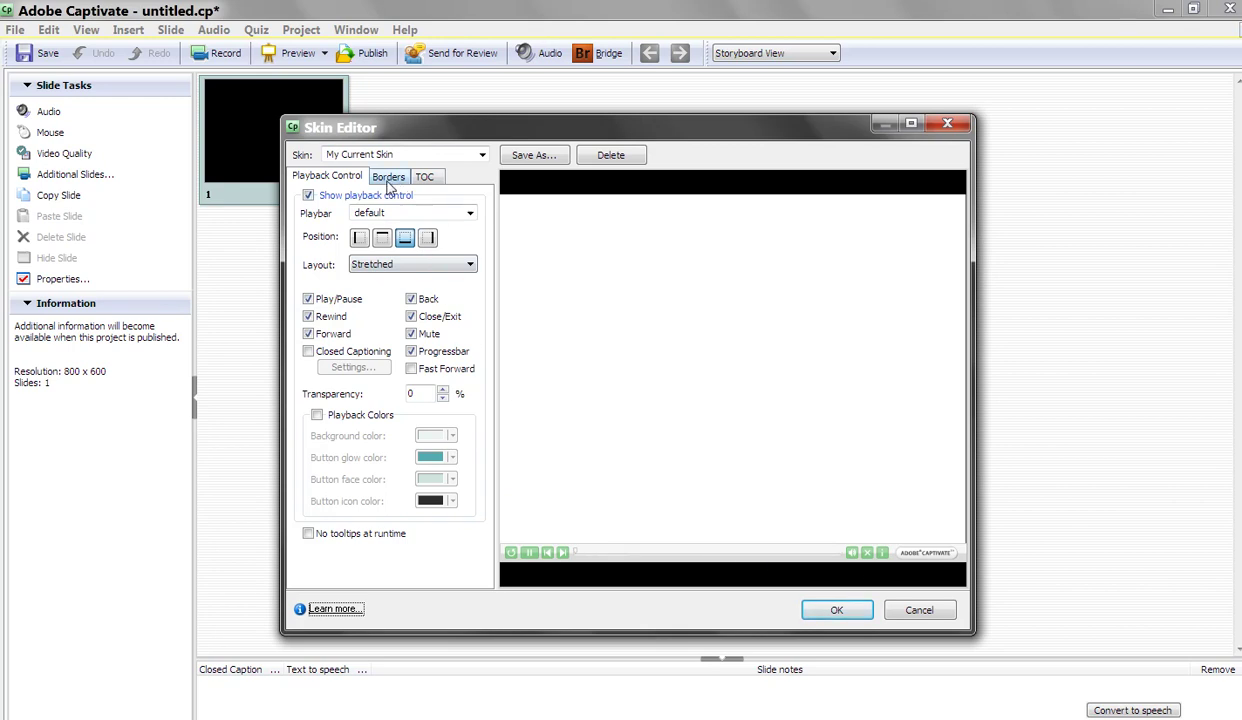
# Step: Choose CoolBlue from the Playbar skin dropdown
pyautogui.click(388, 220)
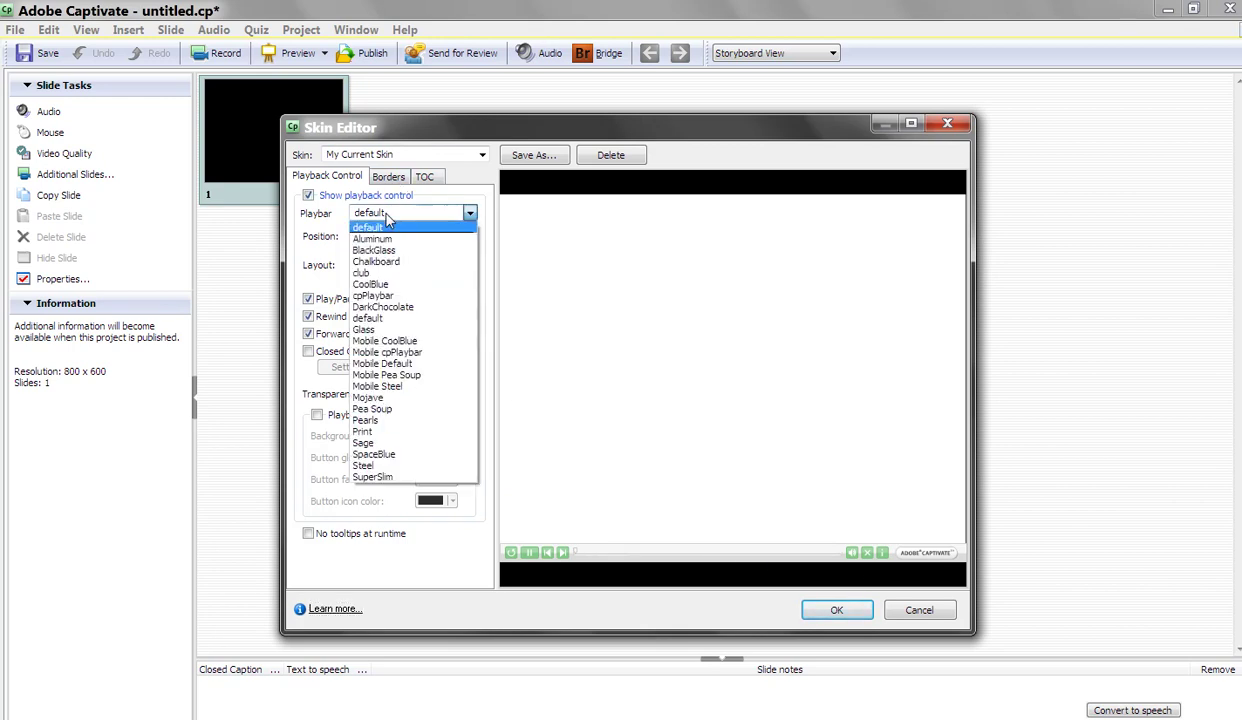
pyautogui.click(401, 285)
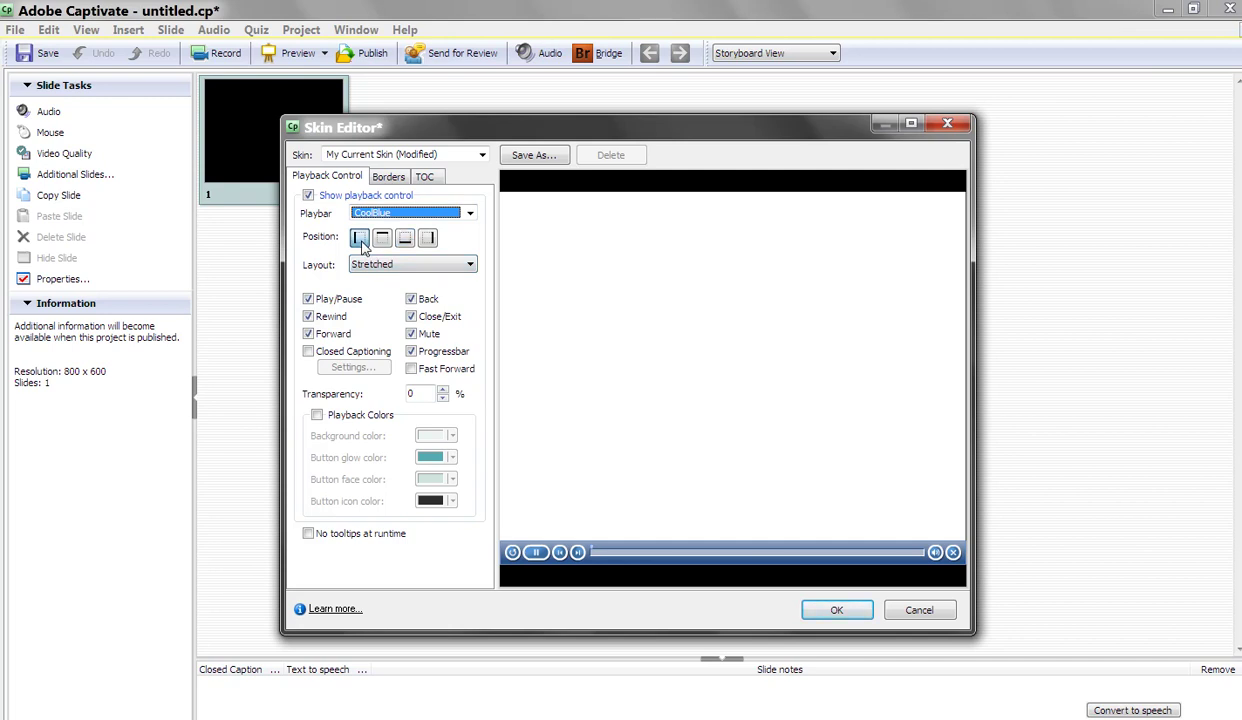
# Step: Try the Left, Top and Right playbar positions, then return it to Bottom
pyautogui.click(361, 242)
pyautogui.click(388, 245)
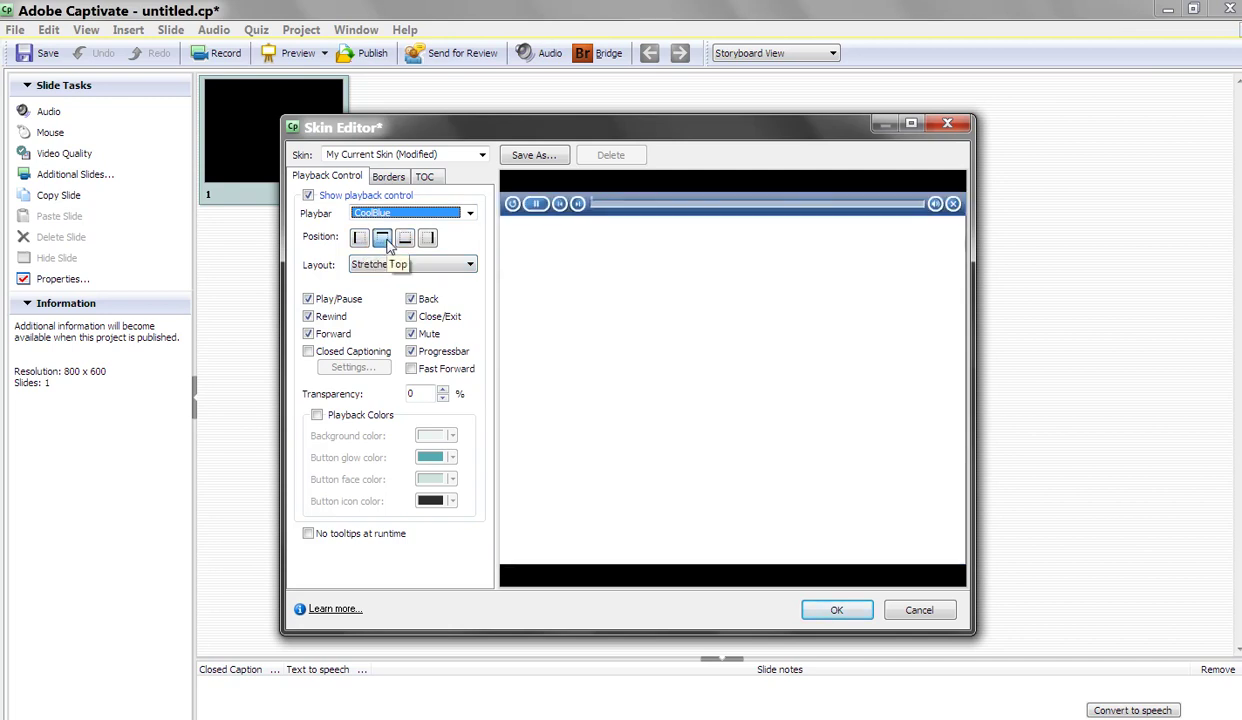
pyautogui.click(427, 243)
pyautogui.click(406, 243)
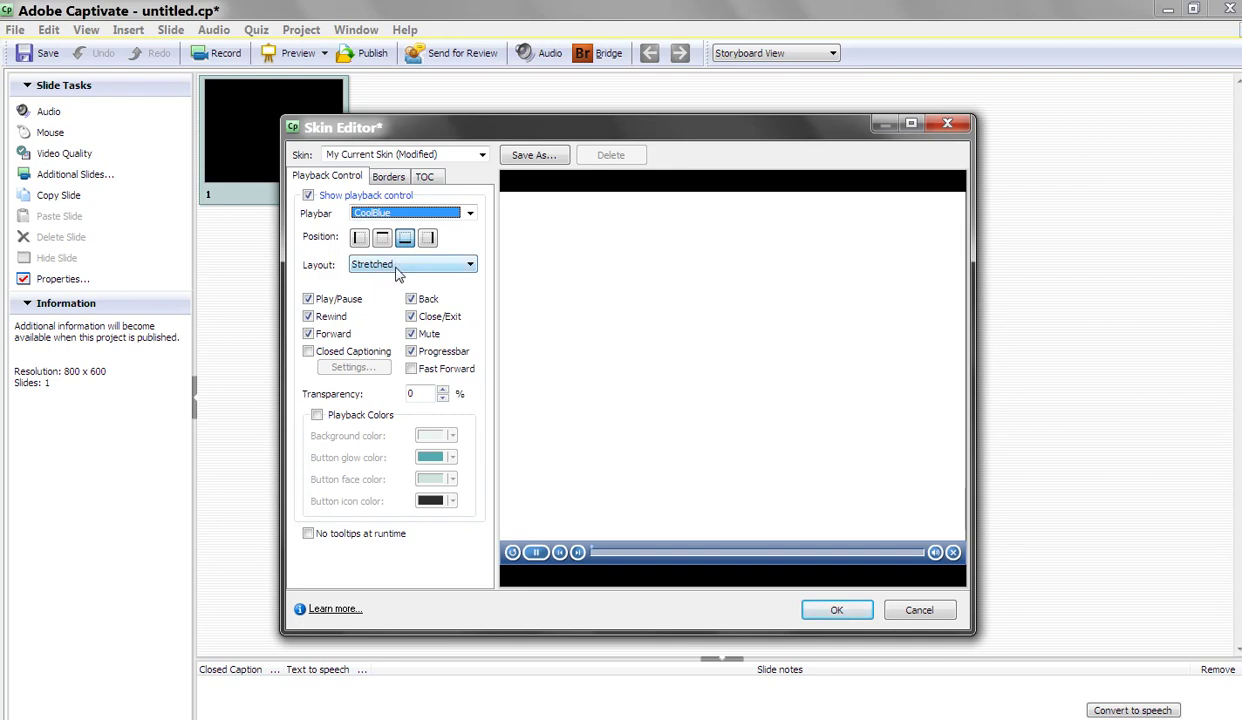
# Step: Set the playbar layout to Bottom Left
pyautogui.click(399, 268)
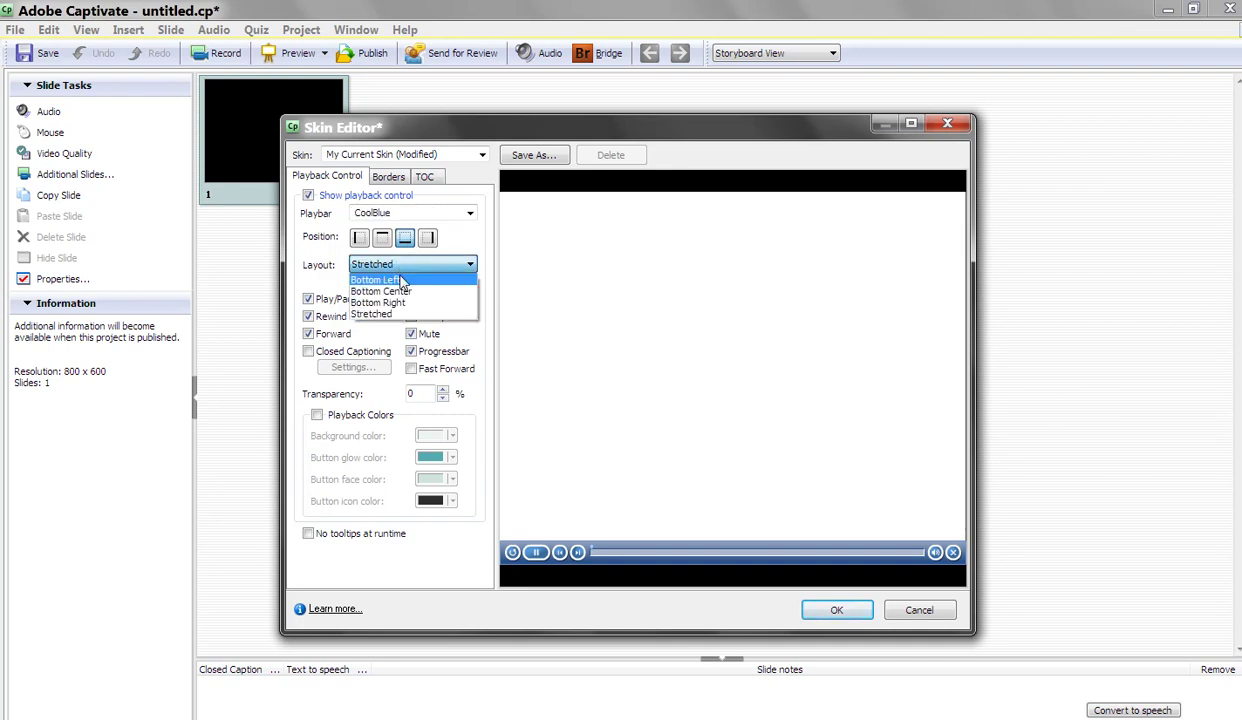
pyautogui.click(404, 280)
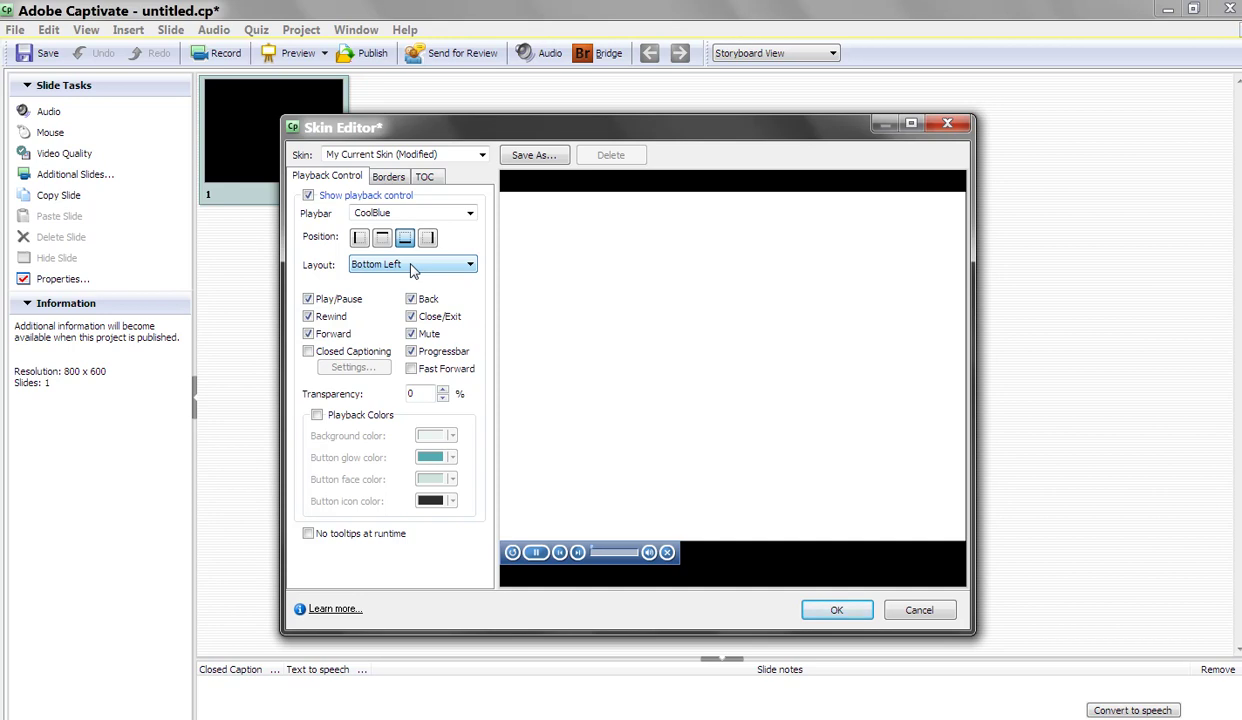
pyautogui.click(412, 268)
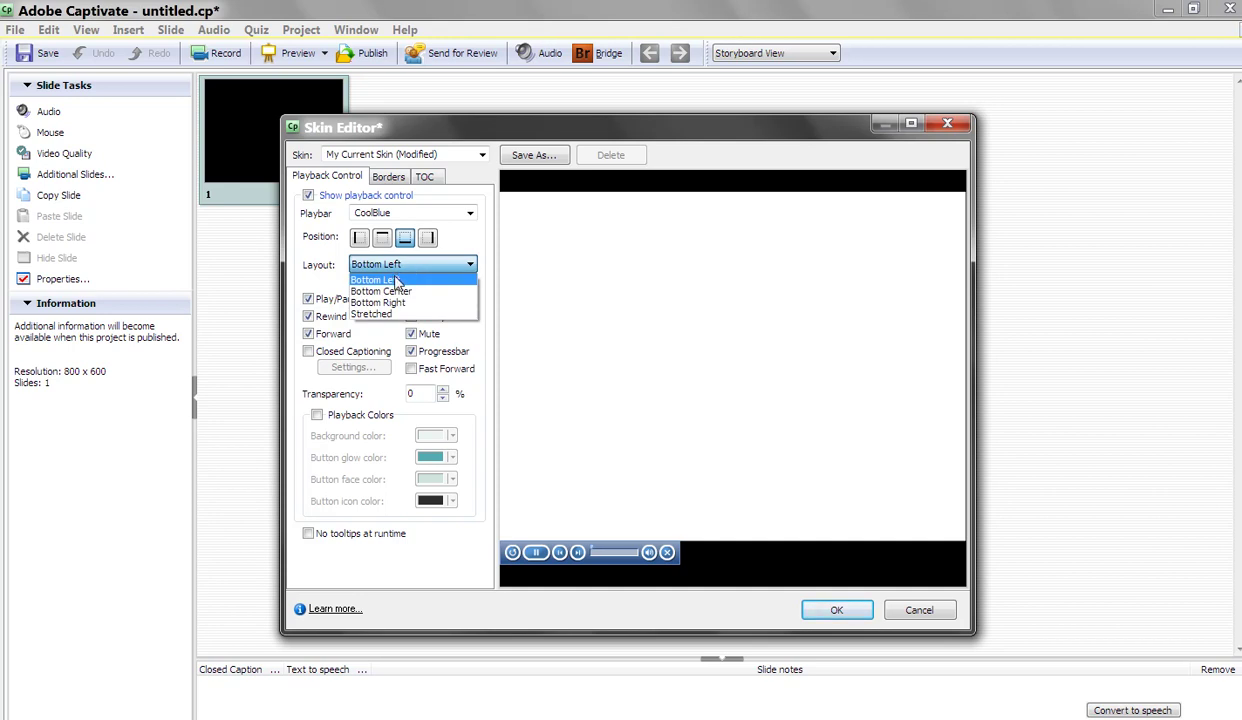
pyautogui.click(397, 281)
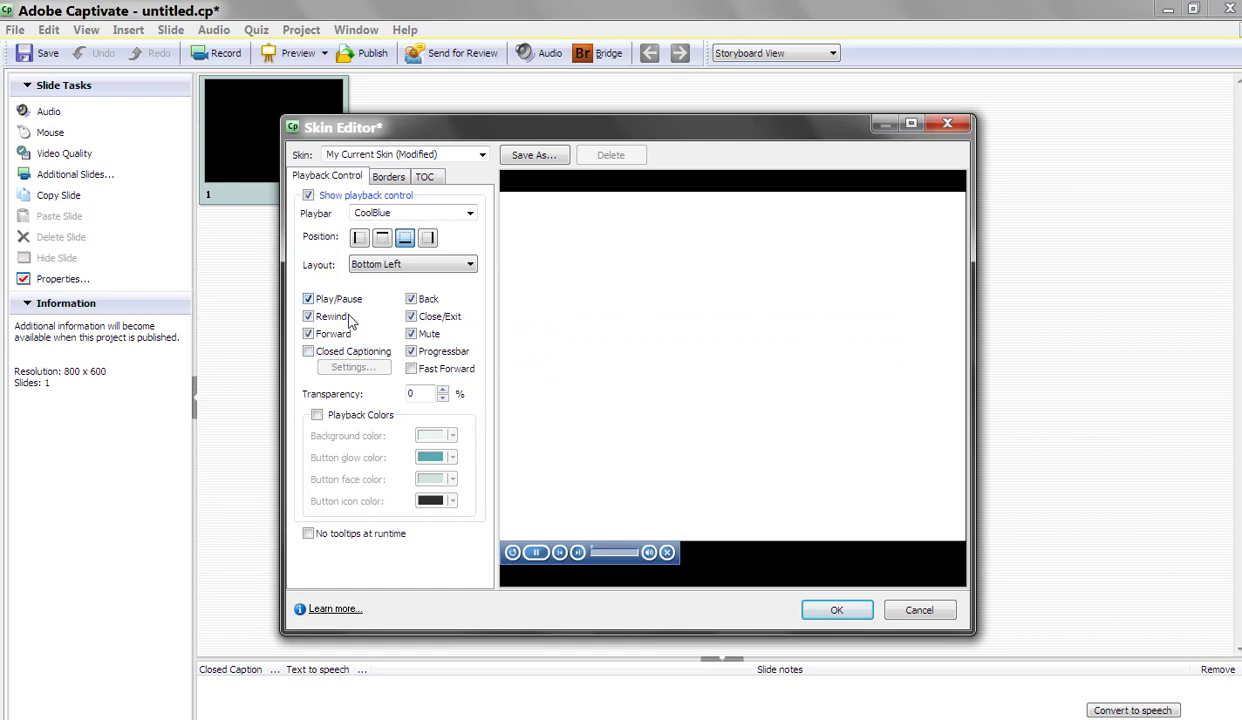
# Step: Enable the Closed Captioning button and set the playbar layout to Stretched
pyautogui.click(308, 352)
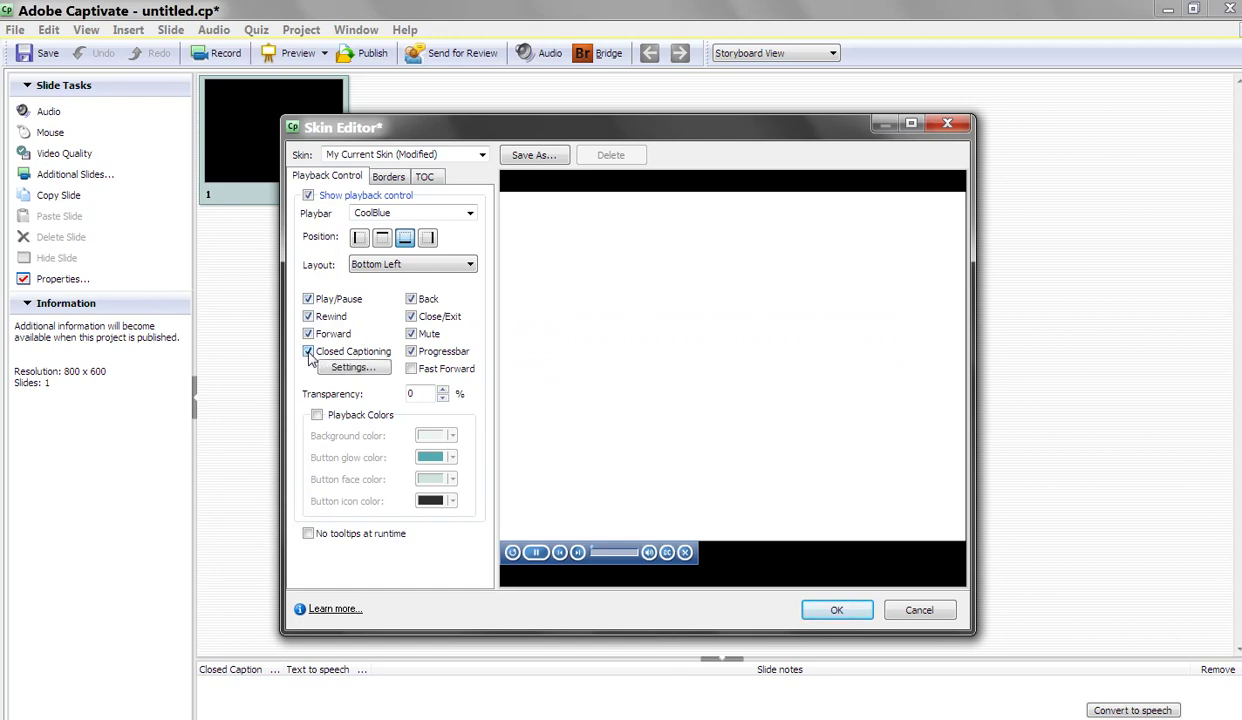
pyautogui.click(378, 266)
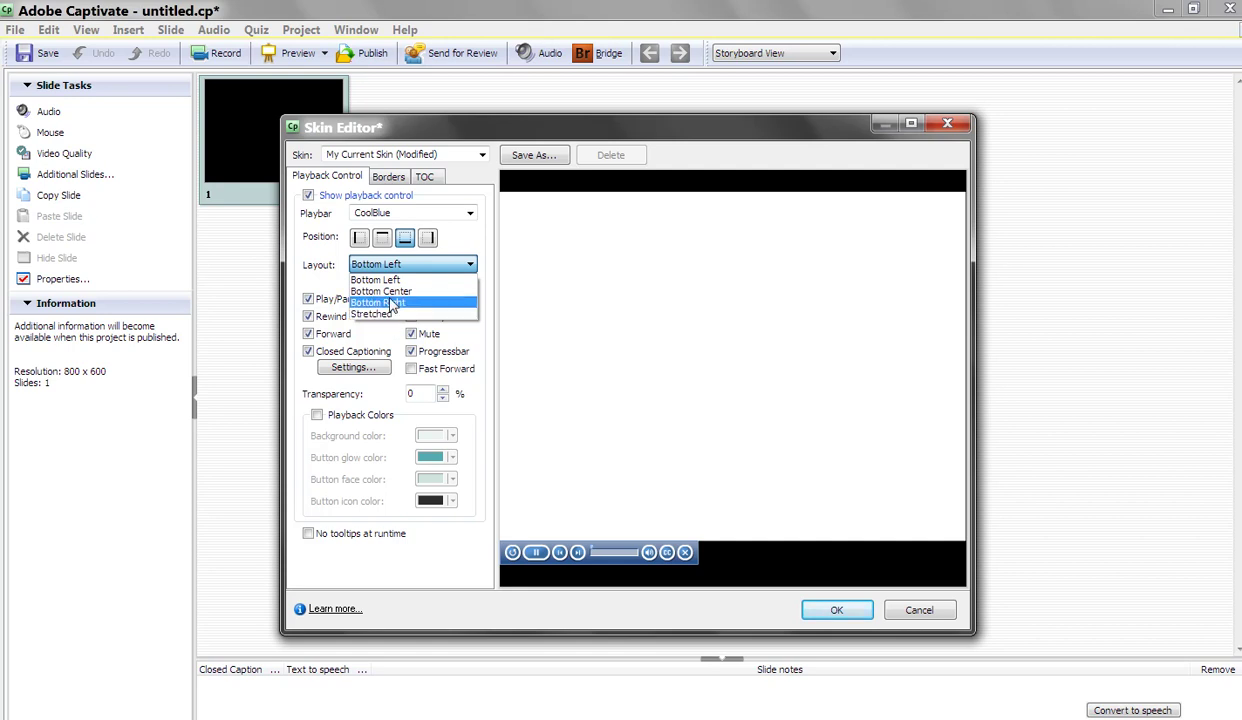
pyautogui.click(372, 314)
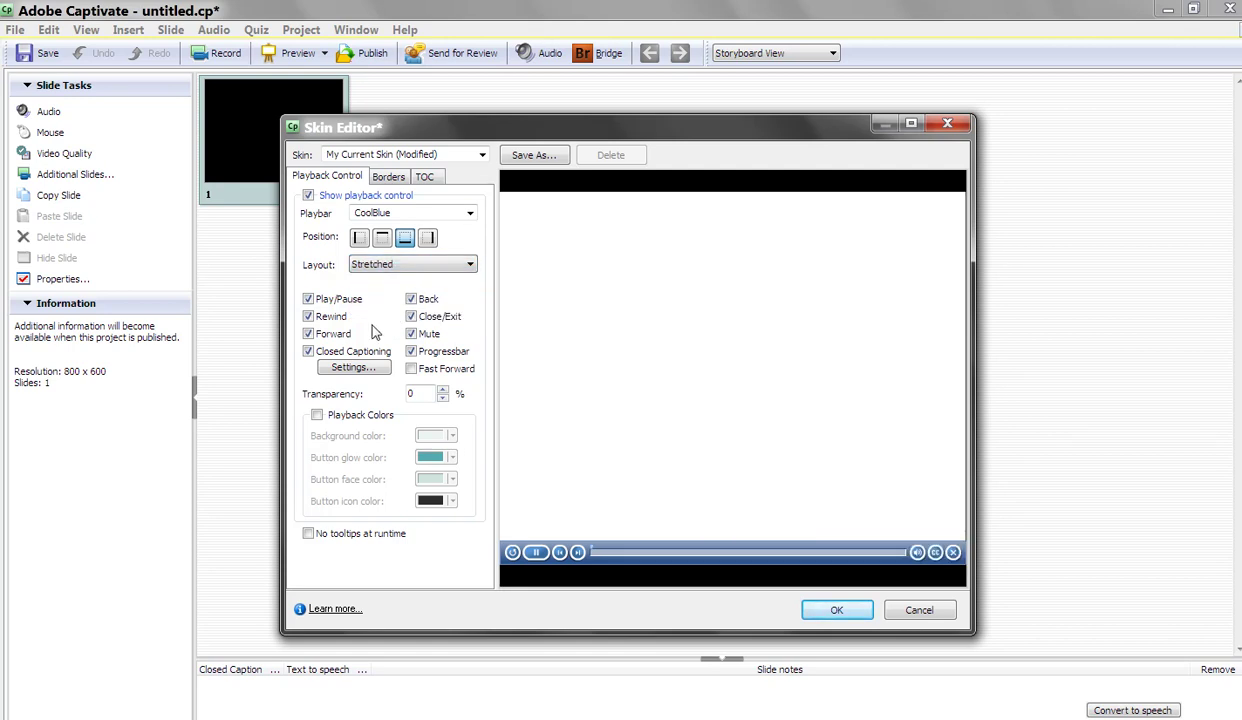
# Step: Turn Closed Captioning back off and toggle Rewind and Forward, leaving Rewind unchecked
pyautogui.click(308, 351)
pyautogui.click(308, 316)
pyautogui.click(308, 334)
pyautogui.click(308, 316)
pyautogui.click(312, 334)
pyautogui.click(309, 317)
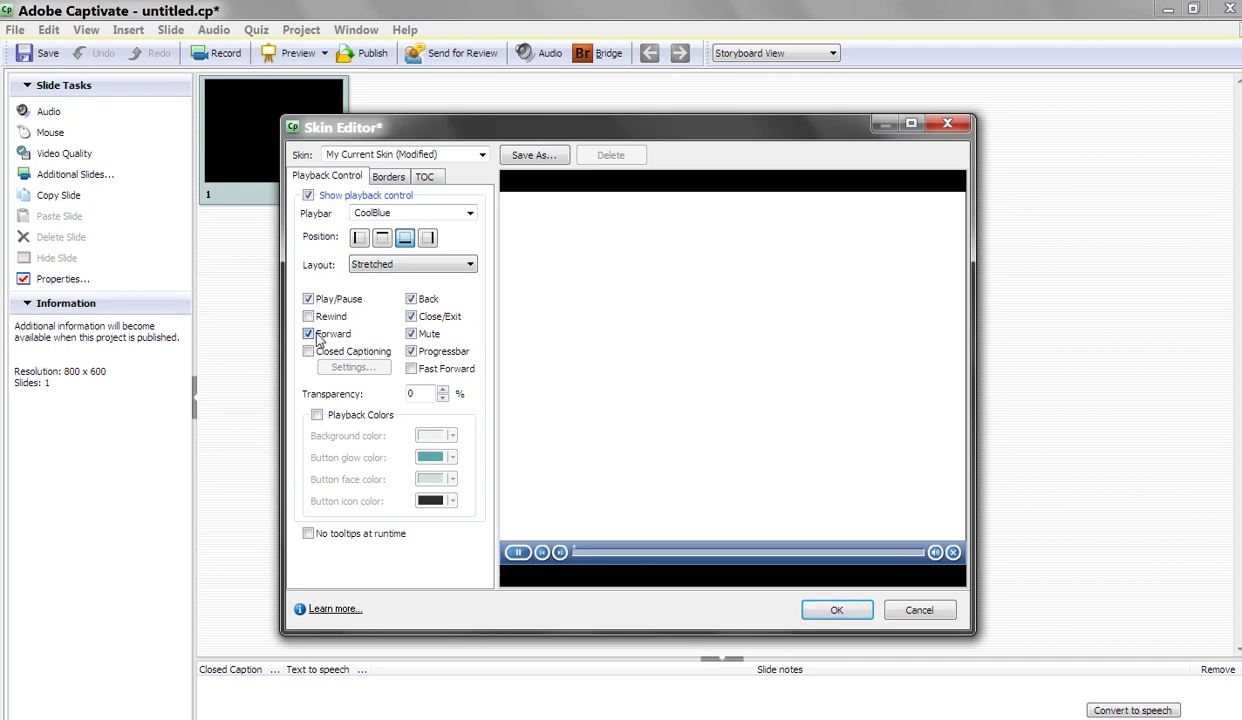
# Step: Uncheck Forward, Back and Progressbar, then enable custom playbar colours
pyautogui.click(314, 335)
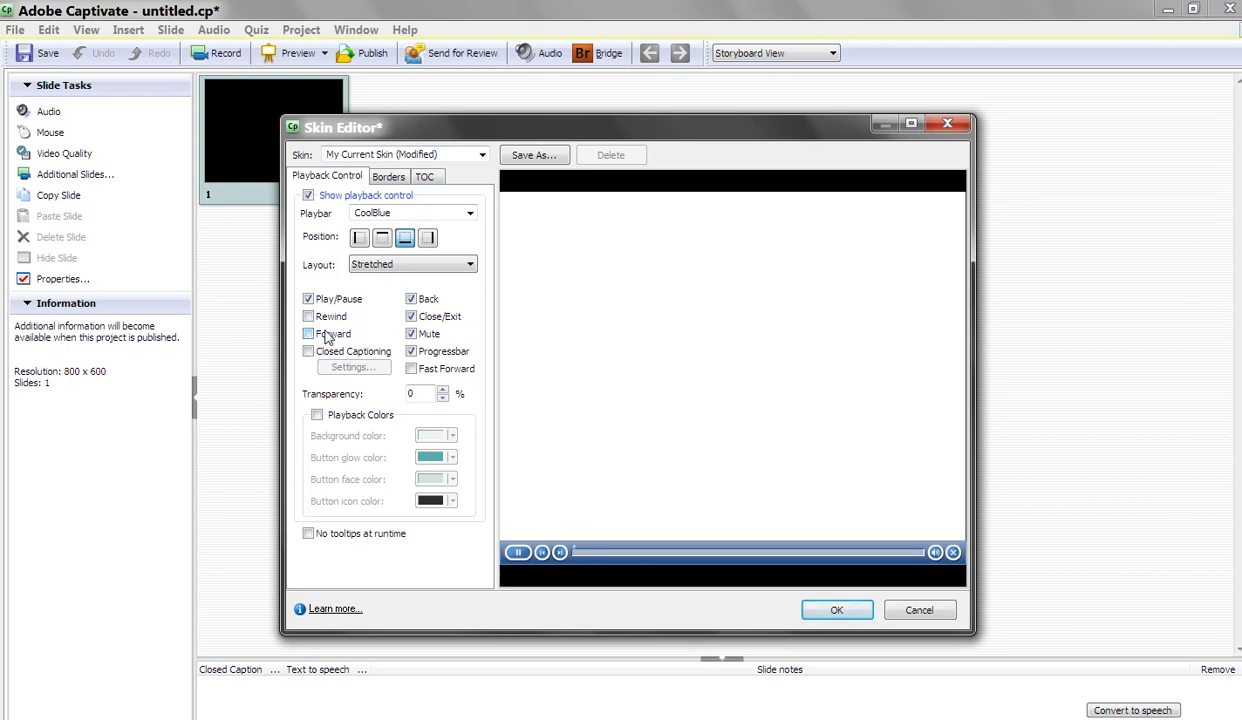
pyautogui.click(412, 300)
pyautogui.click(413, 351)
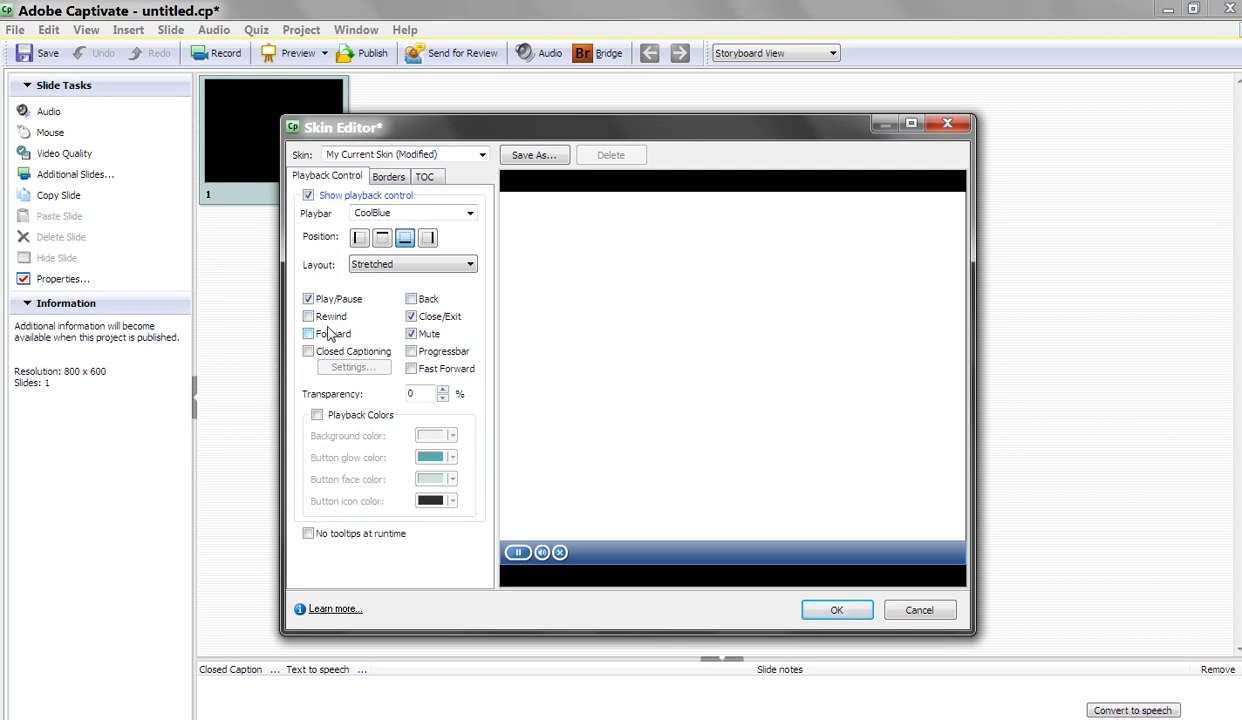
pyautogui.click(316, 416)
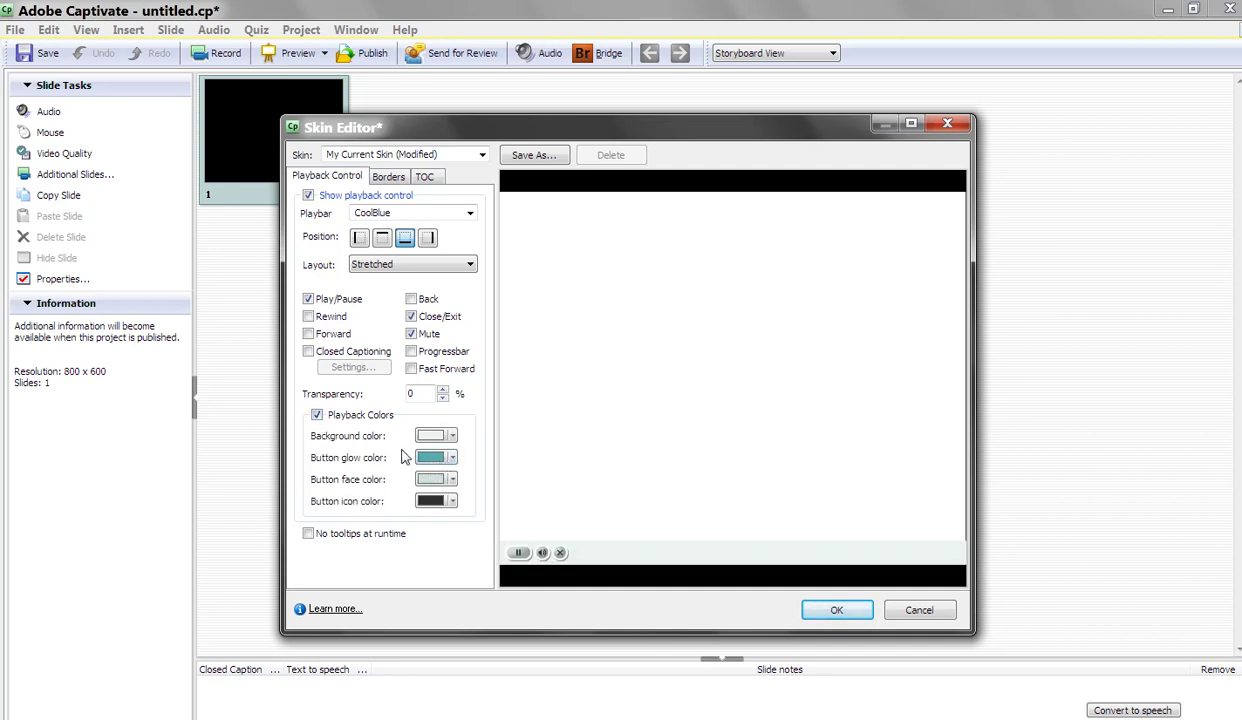
pyautogui.click(316, 415)
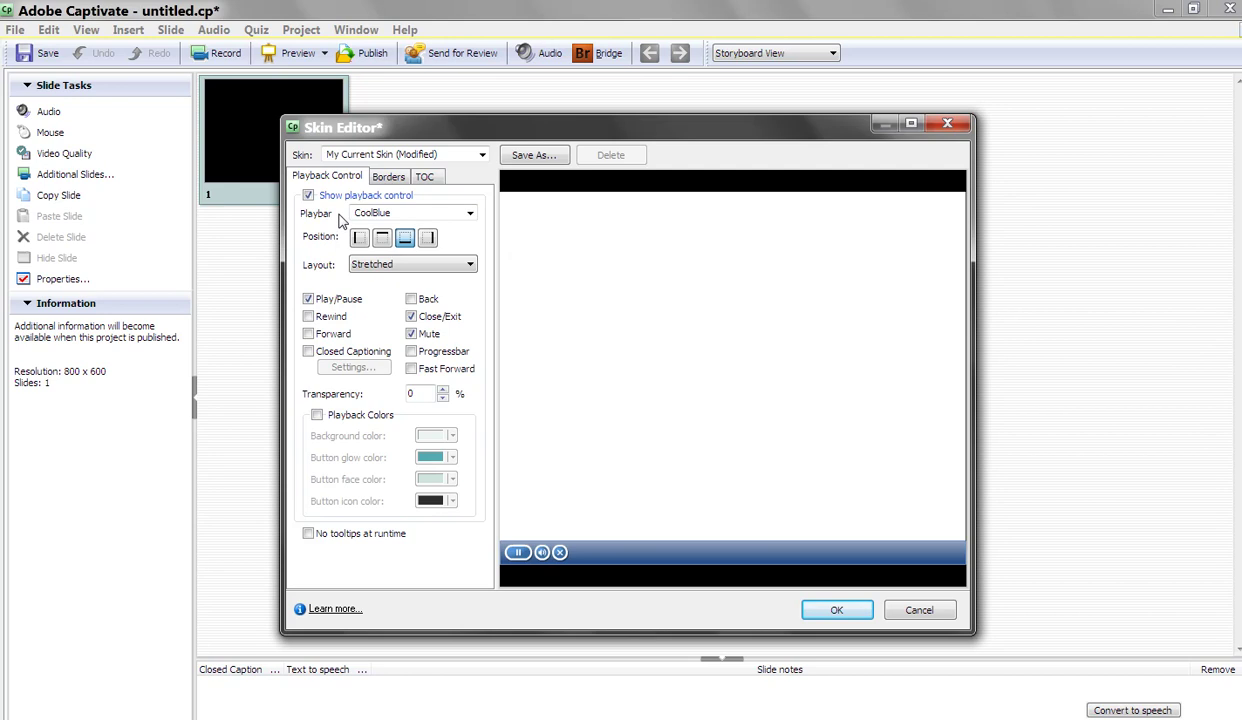
pyautogui.click(385, 178)
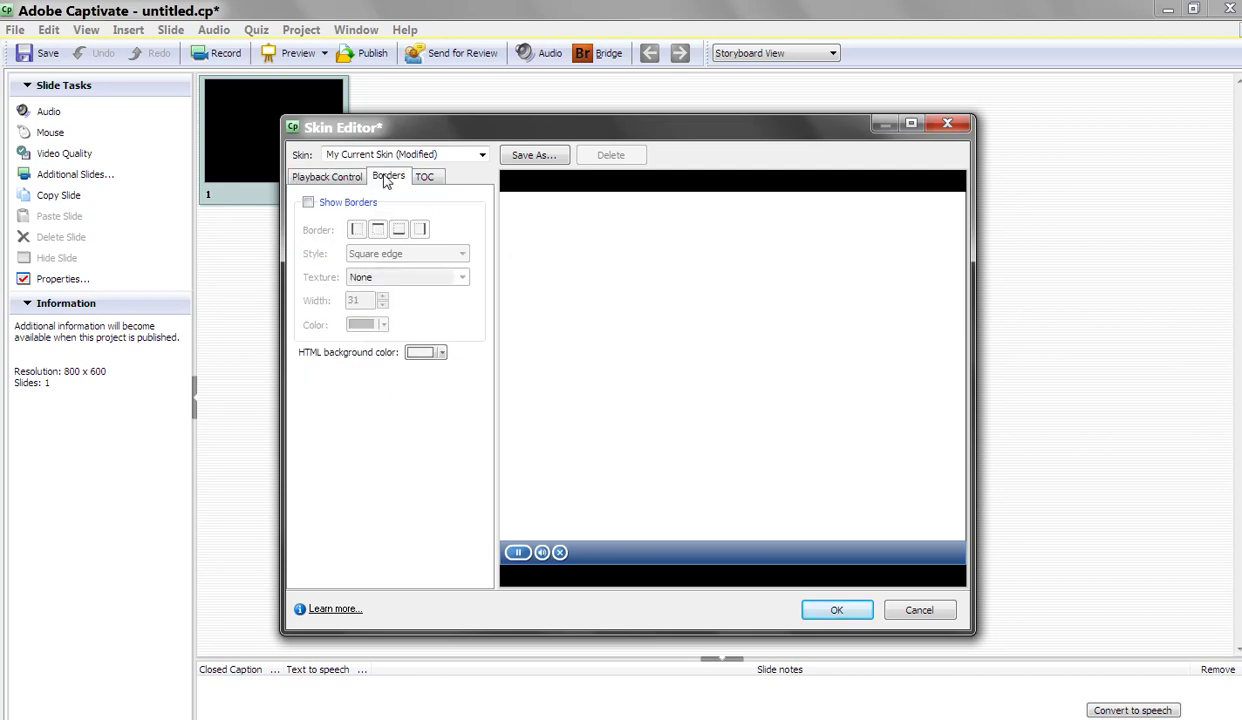
pyautogui.click(309, 203)
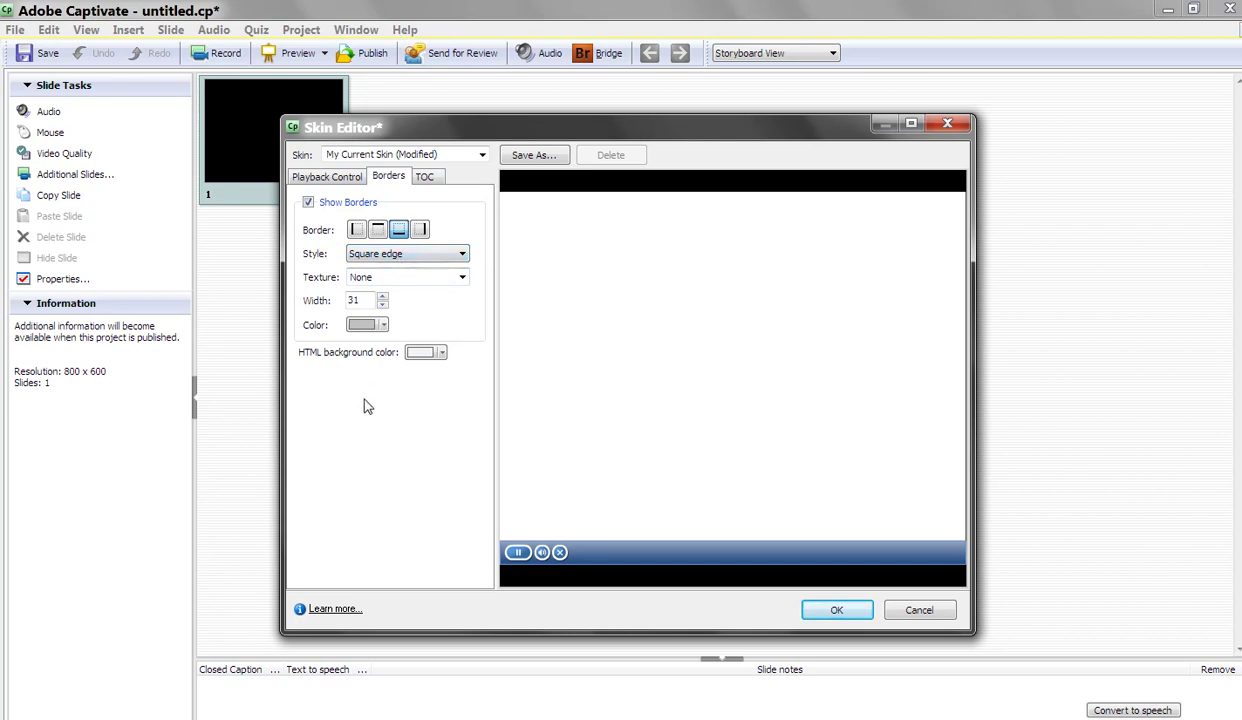
pyautogui.click(309, 203)
pyautogui.click(315, 177)
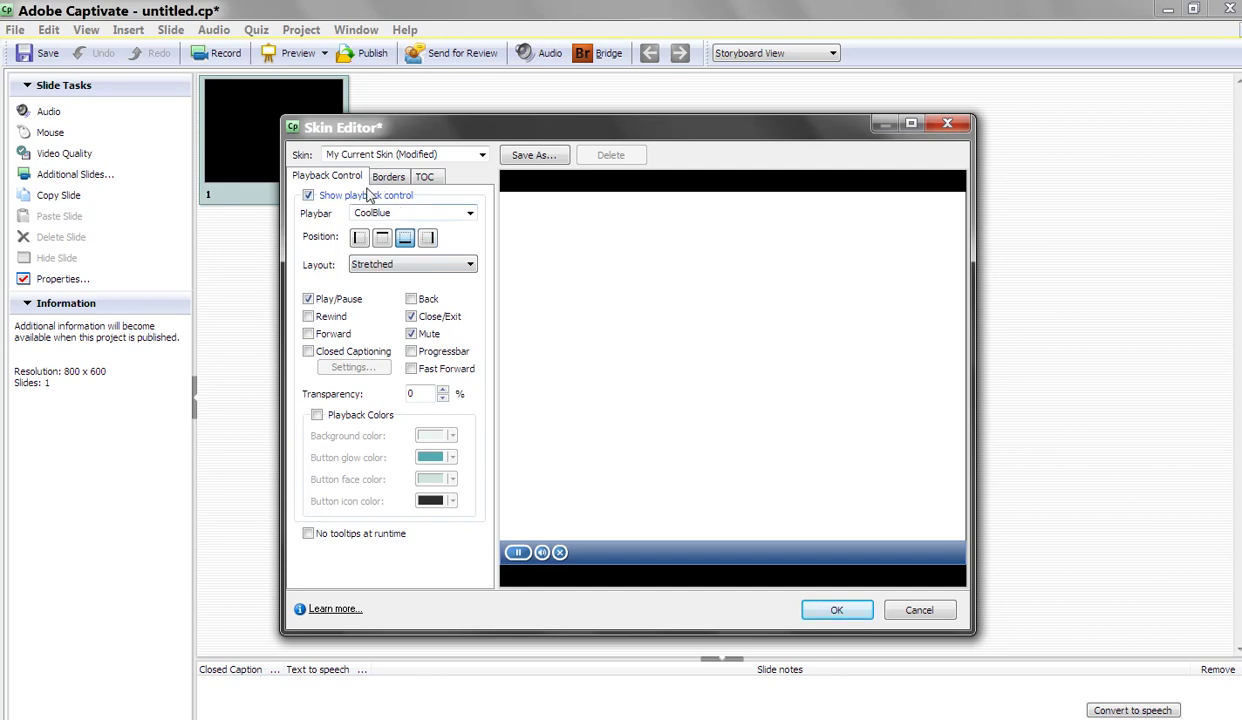
pyautogui.click(310, 198)
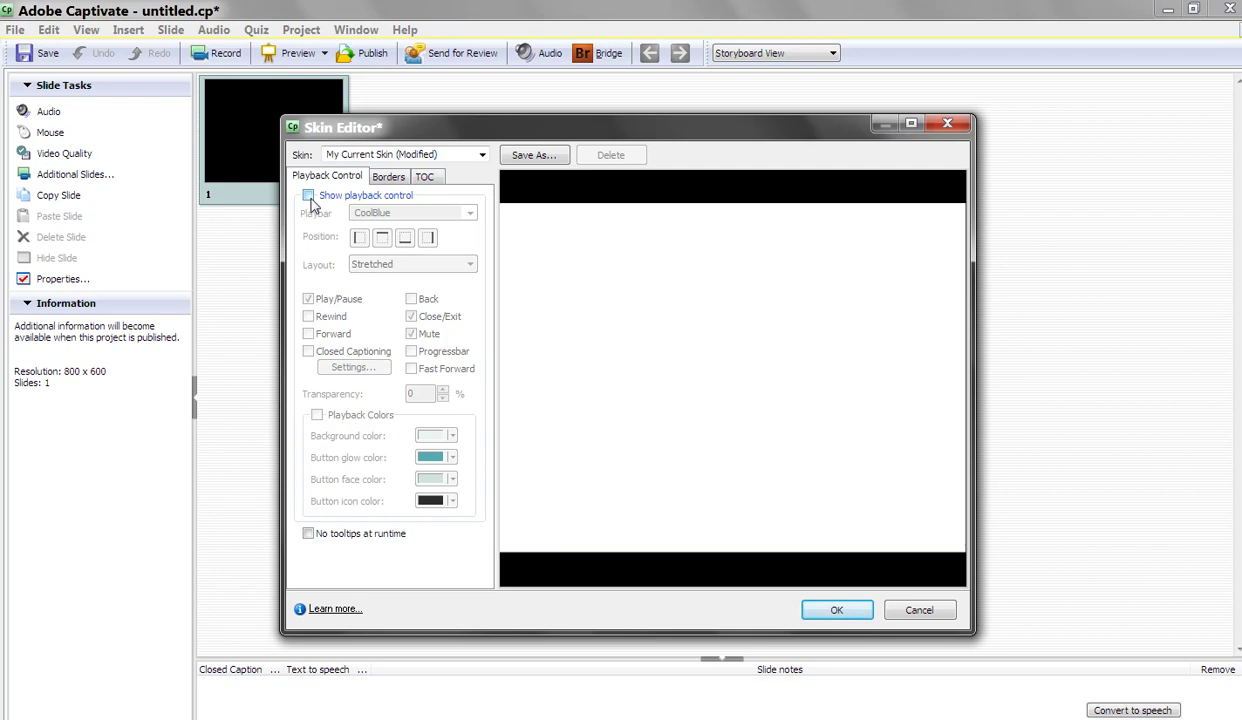
pyautogui.click(310, 198)
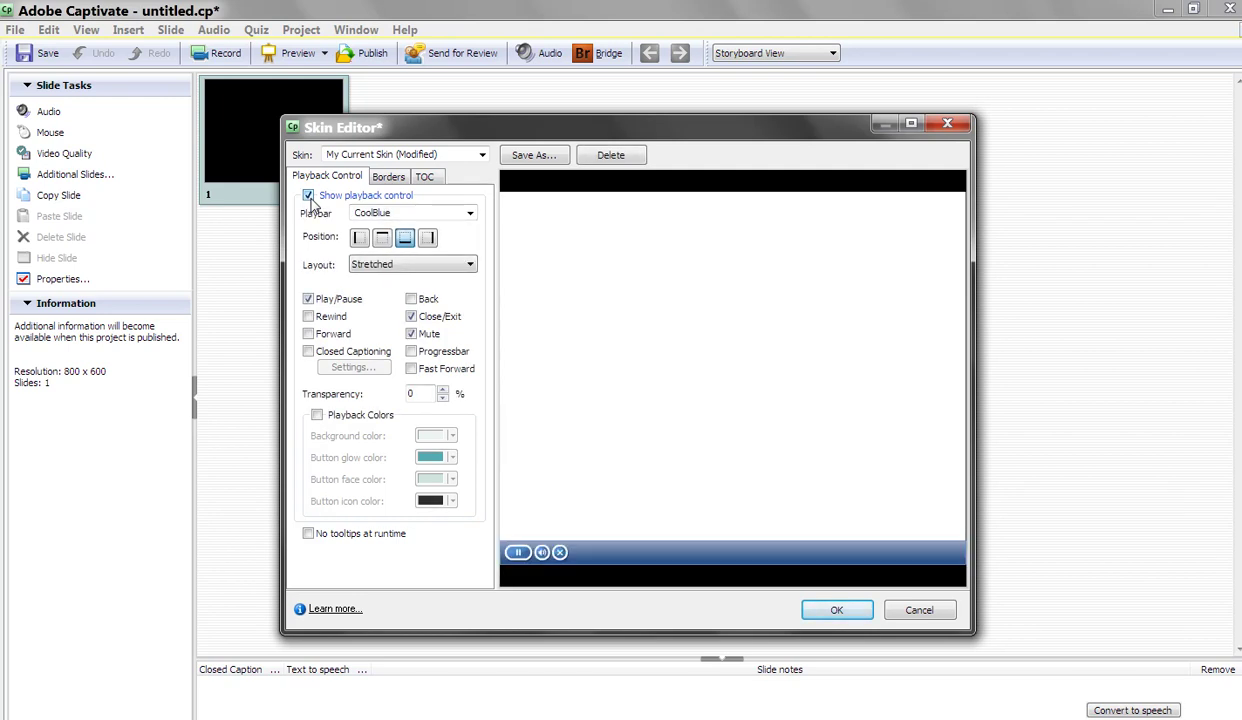